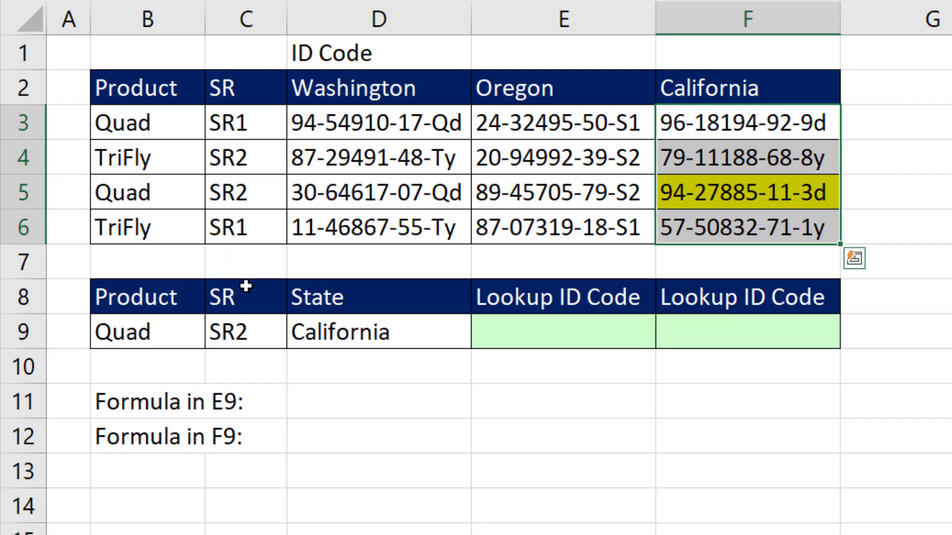
{"action": "left_click_drag", "start_coordinate": [191, 193], "coordinate": [692, 183]}
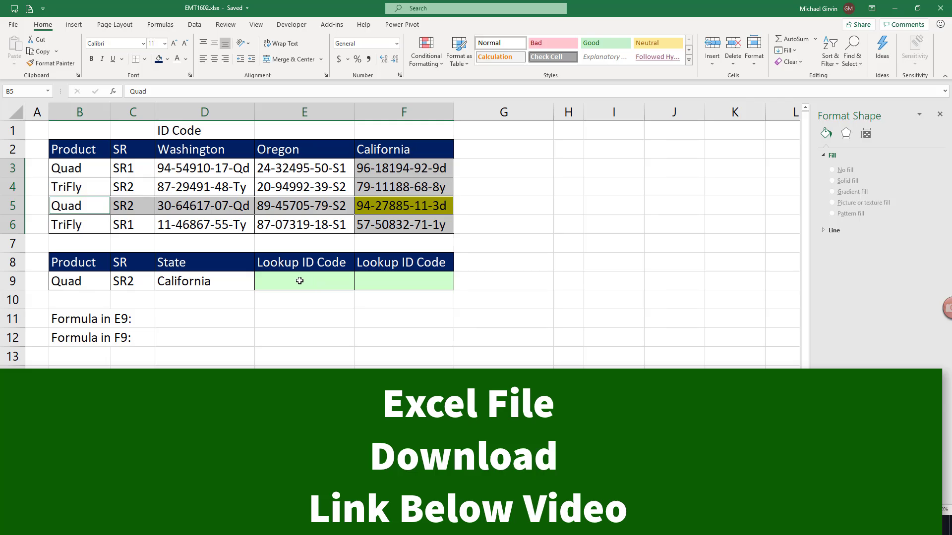
{"action": "left_click", "coordinate": [299, 281]}
{"action": "left_click", "coordinate": [386, 282]}
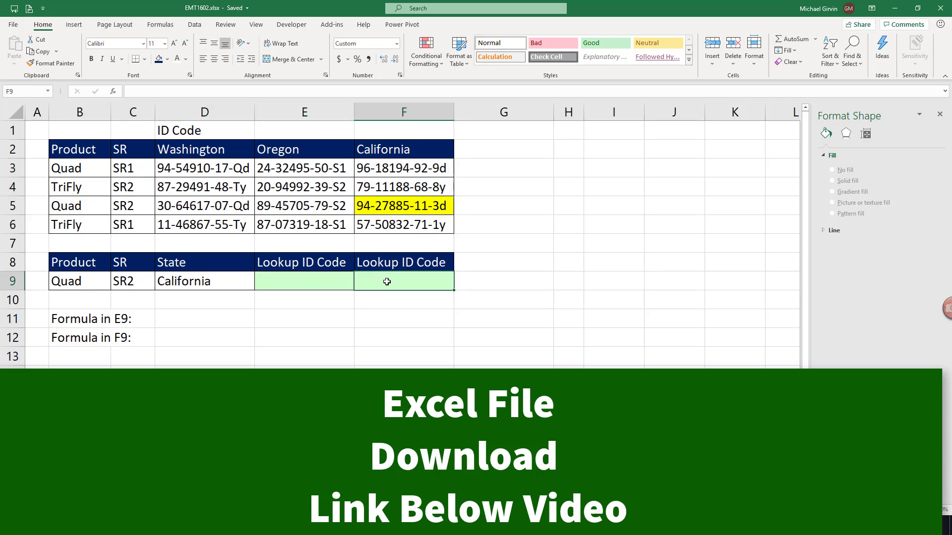
{"action": "left_click", "coordinate": [297, 283]}
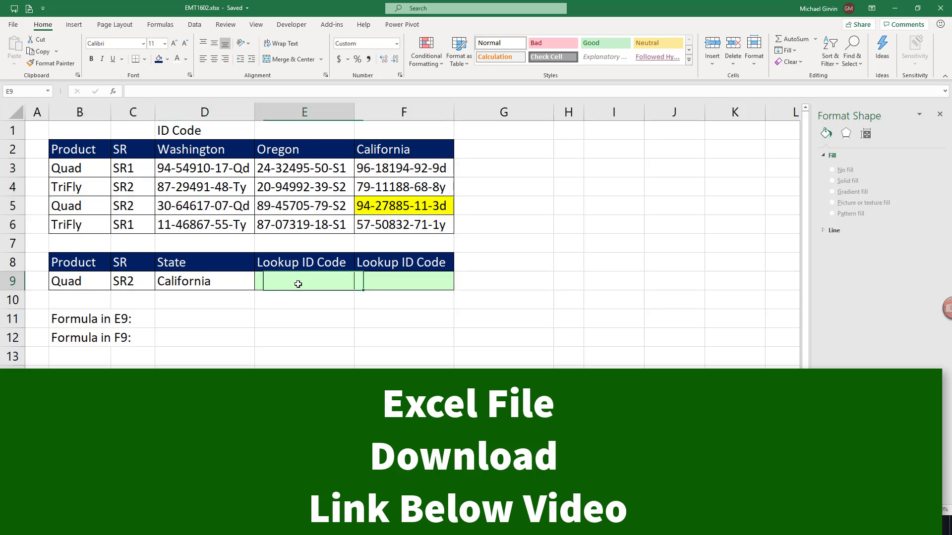
{"action": "left_click", "coordinate": [414, 285]}
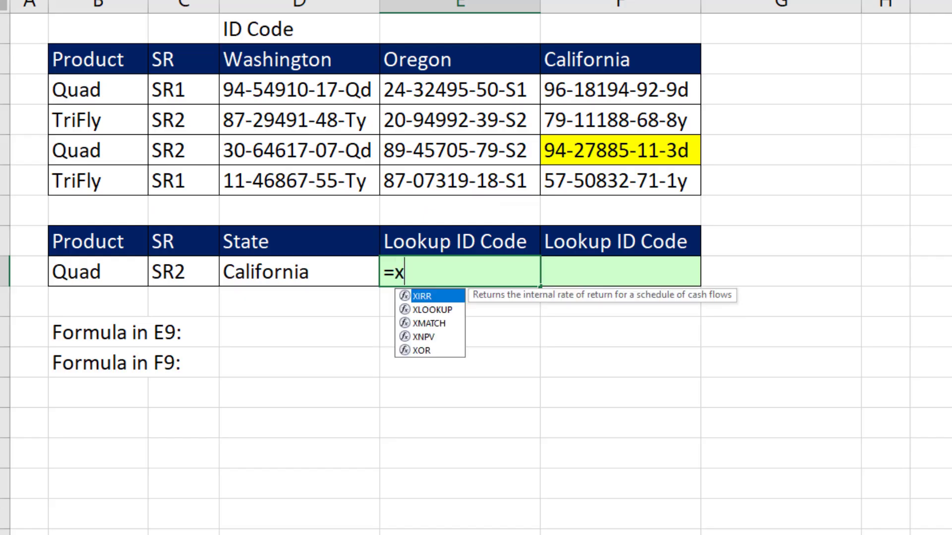
Step: Enter =XLOOKUP(D9,D2:F2,D3:F6) in E9 to return the full ID code column for the state in D9
{"action": "type", "text": "l"}
{"action": "key", "text": "Tab"}
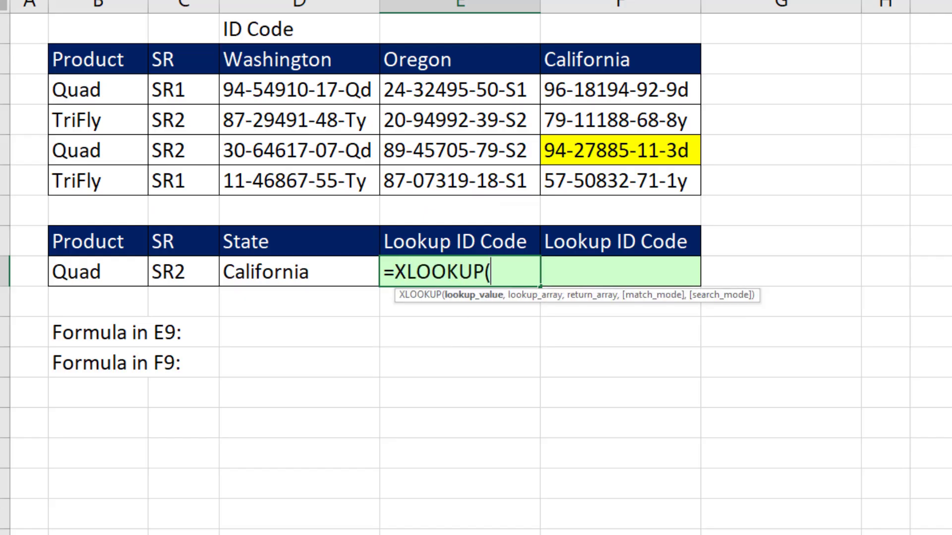
{"action": "left_click", "coordinate": [311, 273]}
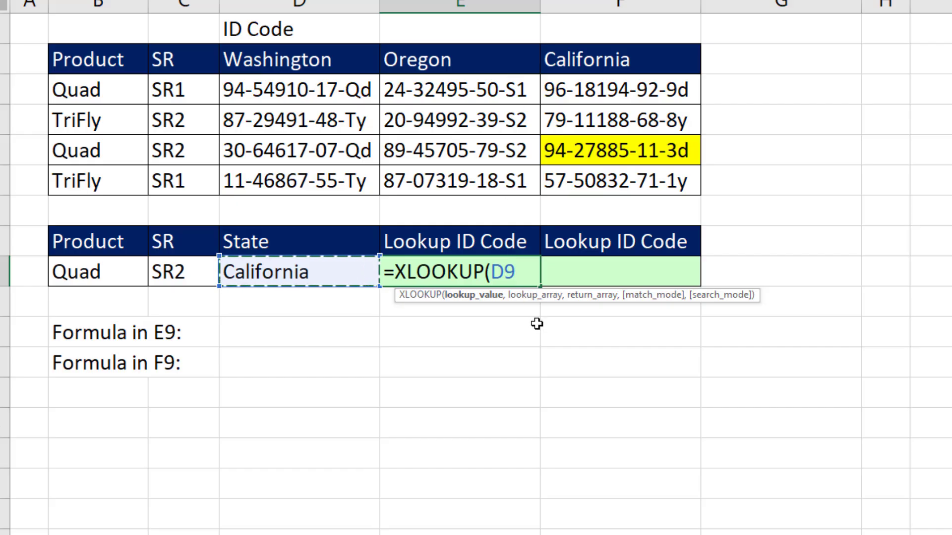
{"action": "type", "text": ","}
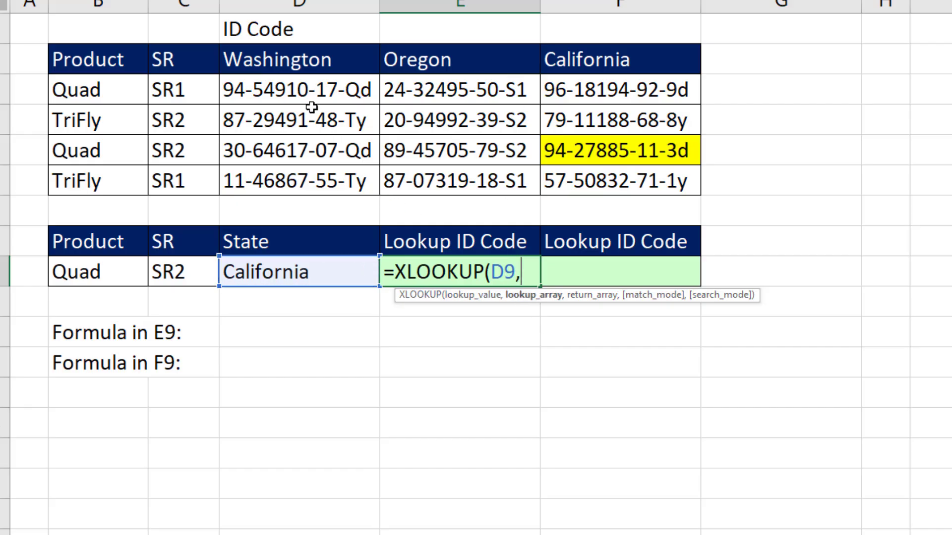
{"action": "left_click_drag", "start_coordinate": [269, 63], "coordinate": [573, 58]}
{"action": "type", "text": ","}
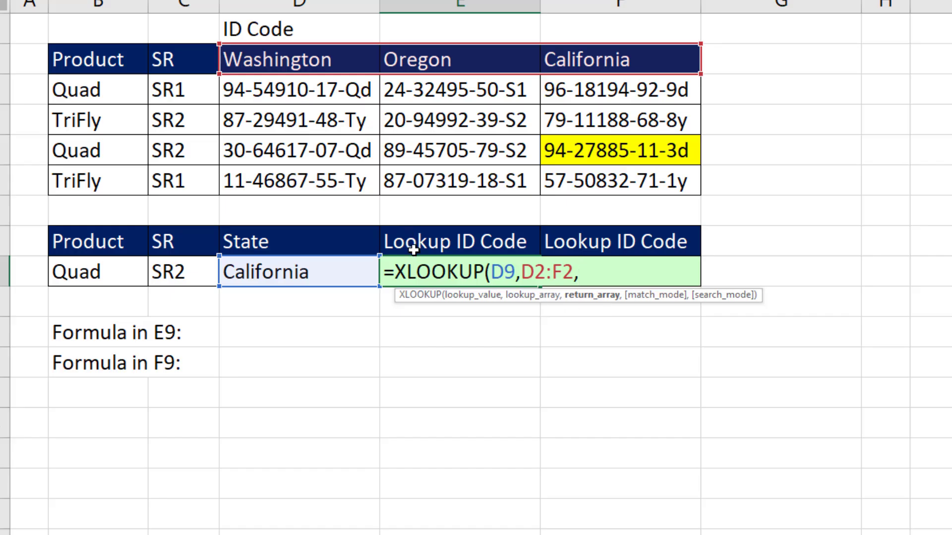
{"action": "left_click", "coordinate": [519, 298]}
{"action": "left_click", "coordinate": [575, 297]}
{"action": "left_click_drag", "start_coordinate": [278, 89], "coordinate": [607, 172]}
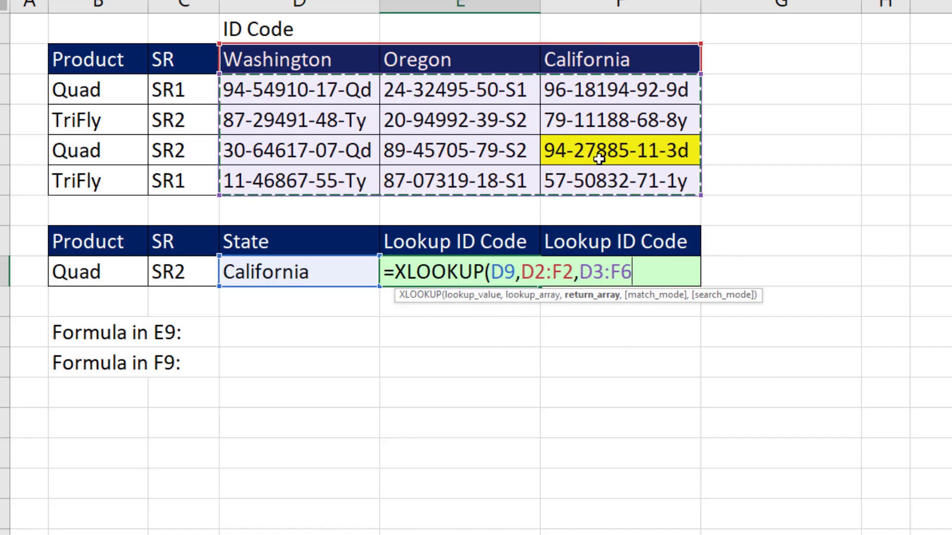
{"action": "type", "text": ")"}
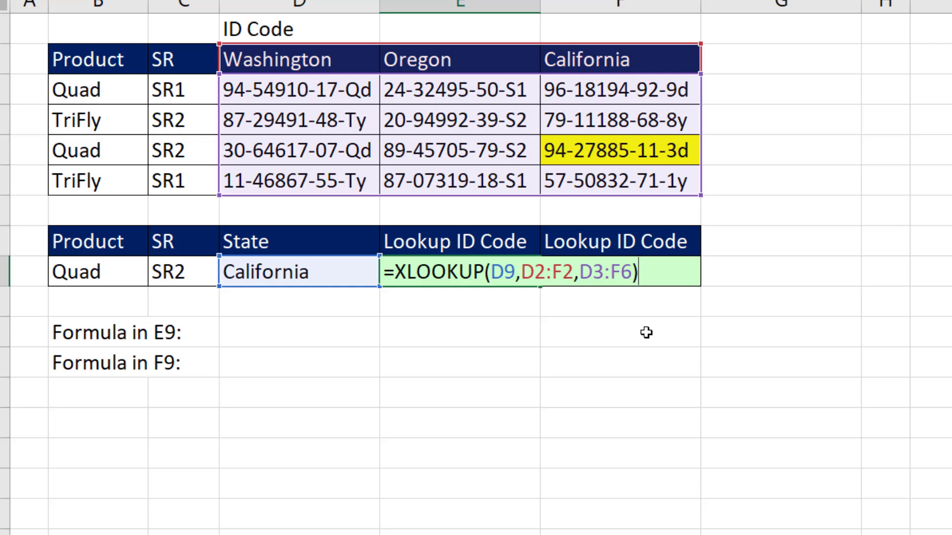
{"action": "key", "text": "Return"}
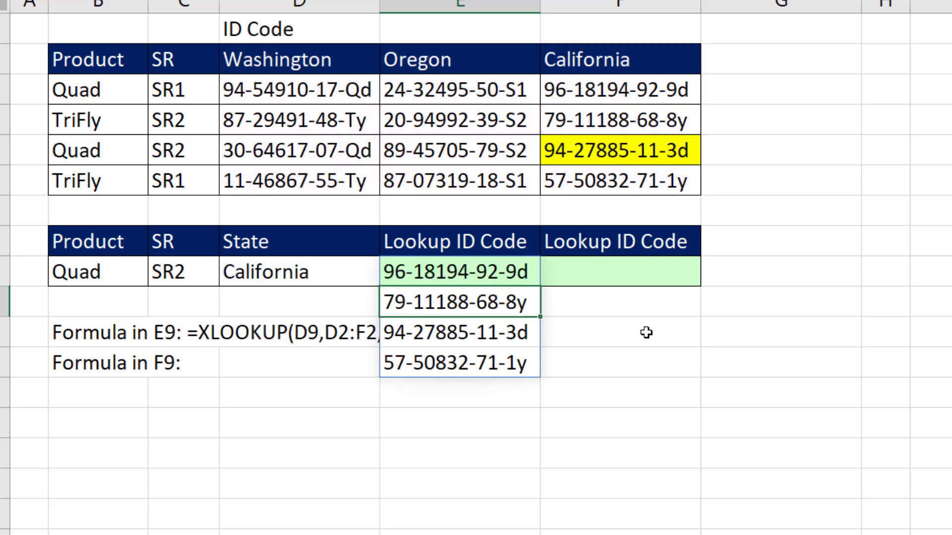
Step: Edit the formula in E9 to place an outer XLOOKUP with lookup value B9&C9 before the existing XLOOKUP
{"action": "left_click", "coordinate": [431, 274]}
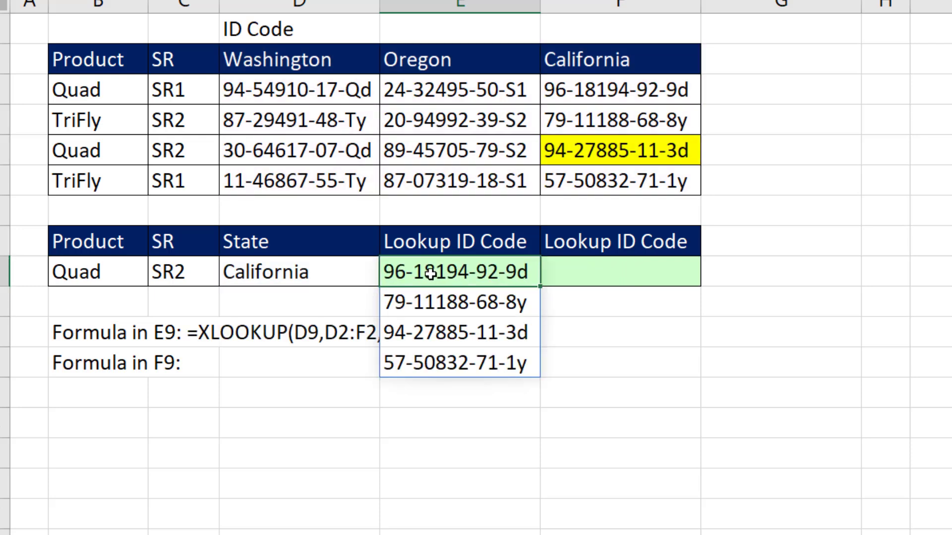
{"action": "key", "text": "F2"}
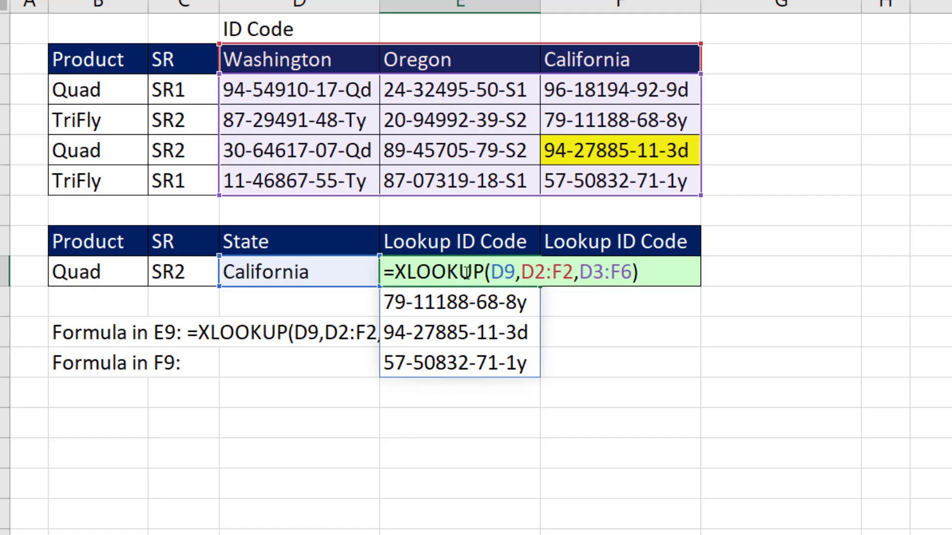
{"action": "left_click", "coordinate": [398, 275]}
{"action": "type", "text": "xl"}
{"action": "key", "text": "Tab"}
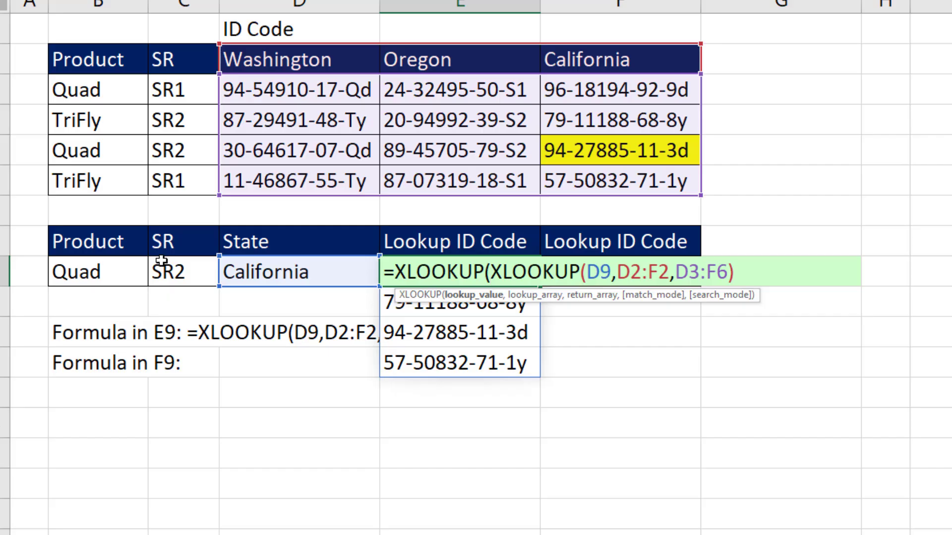
{"action": "left_click", "coordinate": [93, 272]}
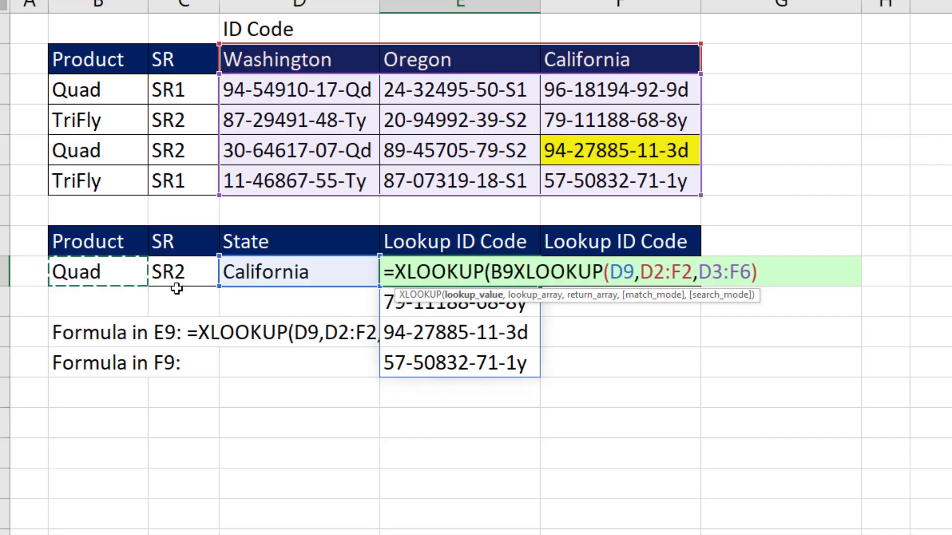
{"action": "type", "text": "&"}
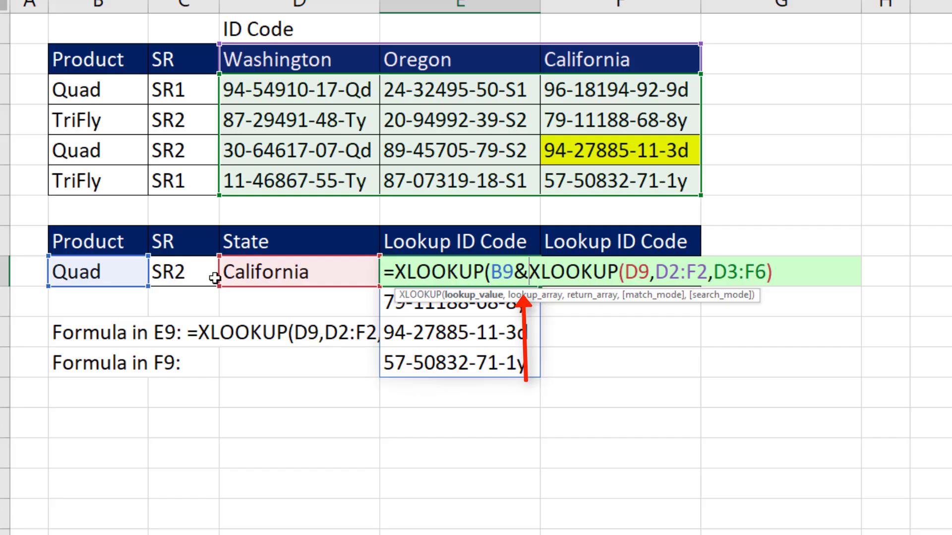
{"action": "left_click", "coordinate": [193, 274]}
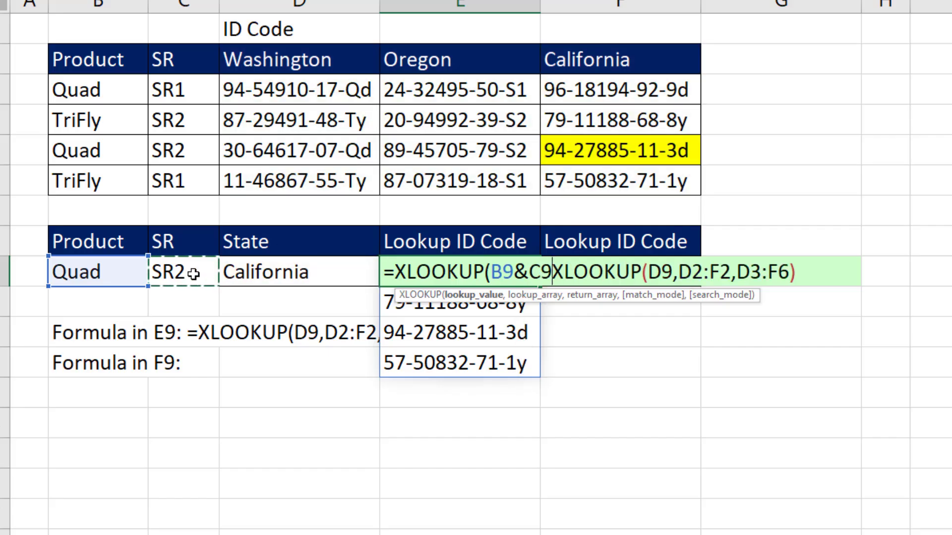
{"action": "type", "text": ","}
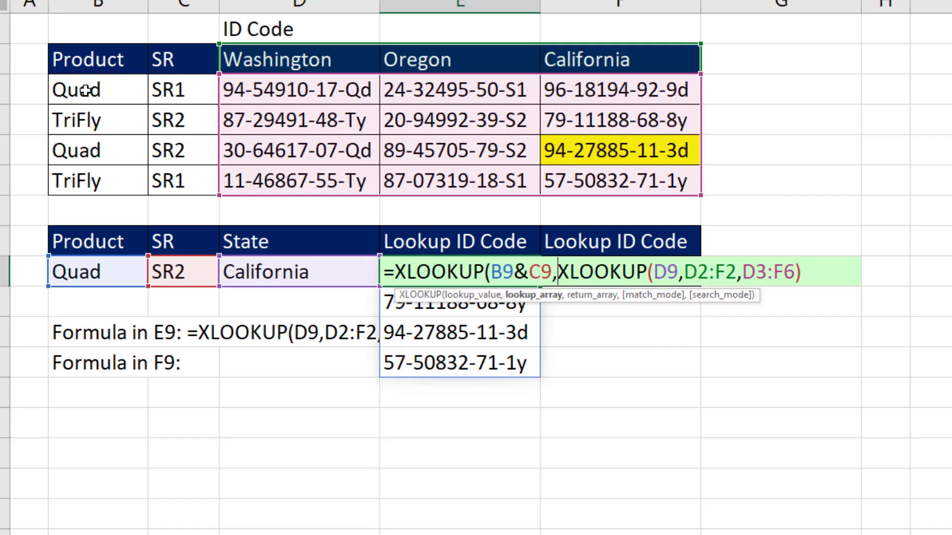
Step: Add B3:B6&C3:C6 as the outer XLOOKUP's lookup array, keep the inner XLOOKUP as return array, and complete the E9 formula
{"action": "left_click_drag", "start_coordinate": [84, 89], "coordinate": [97, 185]}
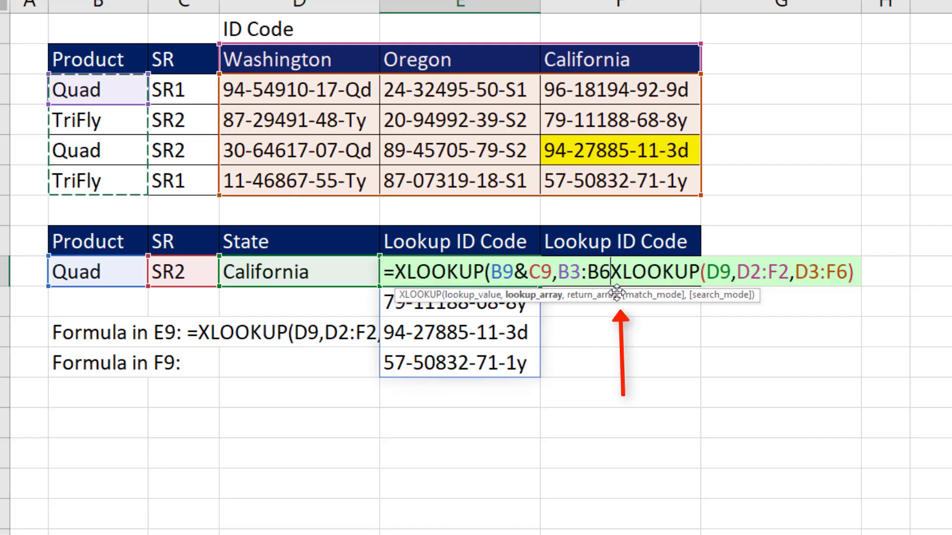
{"action": "type", "text": "&"}
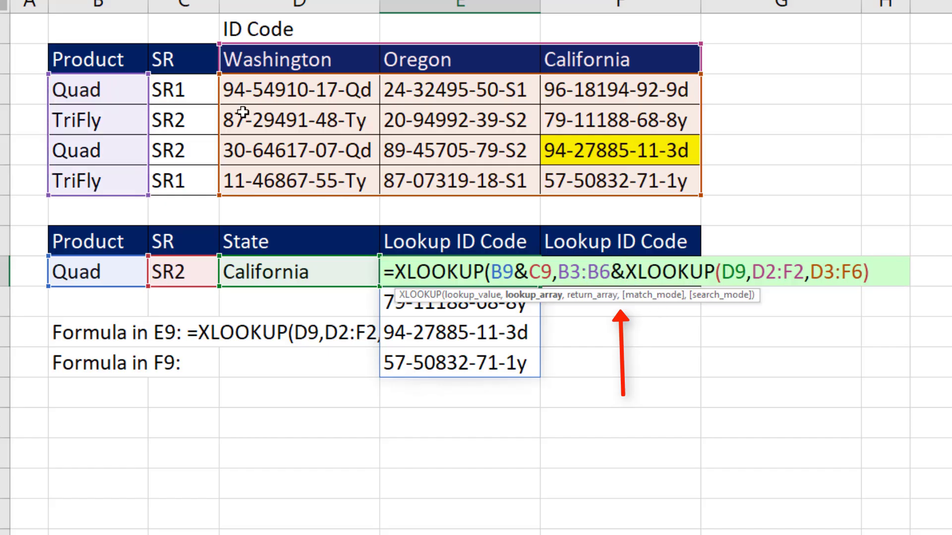
{"action": "left_click_drag", "start_coordinate": [173, 90], "coordinate": [173, 184]}
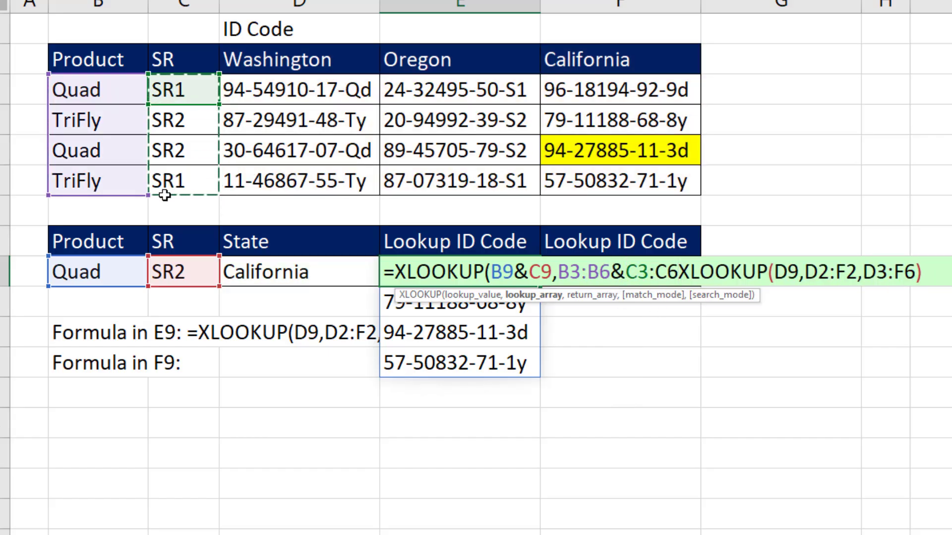
{"action": "type", "text": ","}
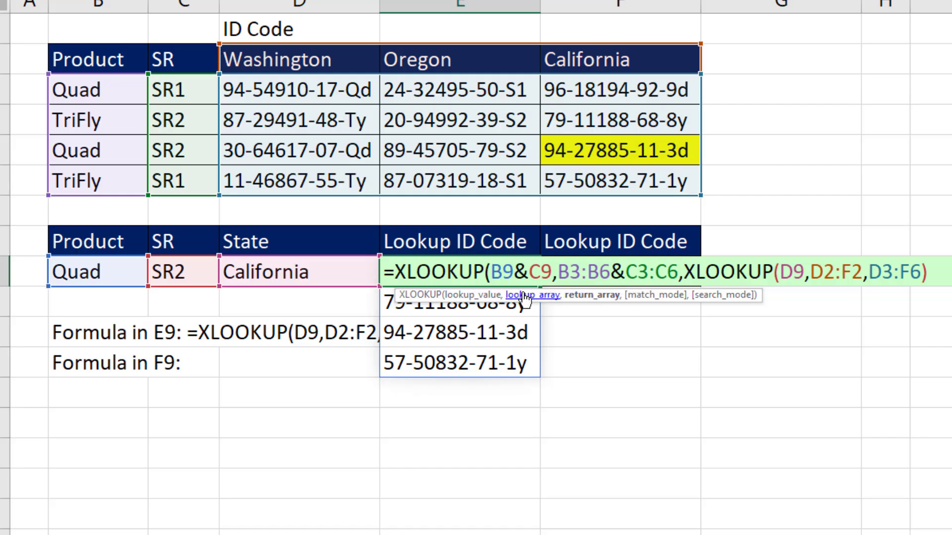
{"action": "left_click", "coordinate": [465, 306]}
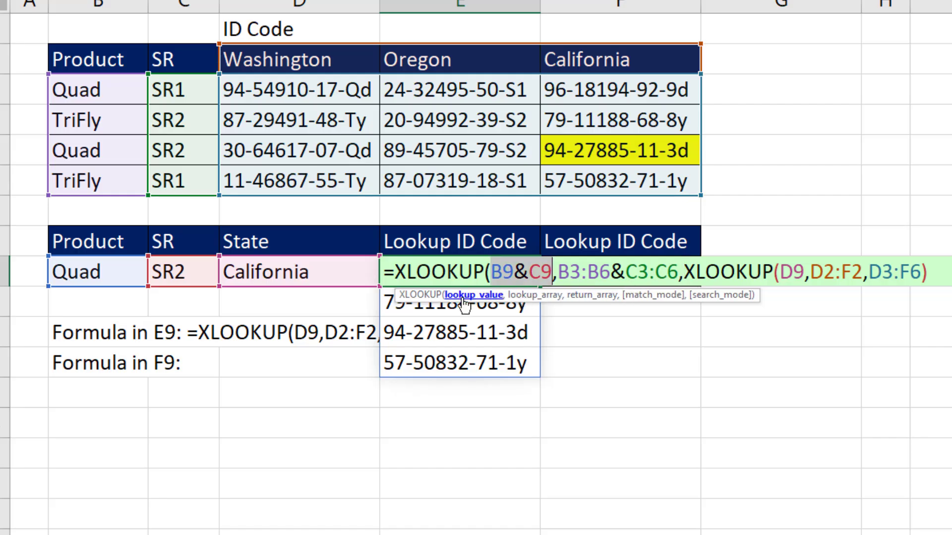
{"action": "left_click", "coordinate": [527, 305]}
{"action": "left_click", "coordinate": [606, 305]}
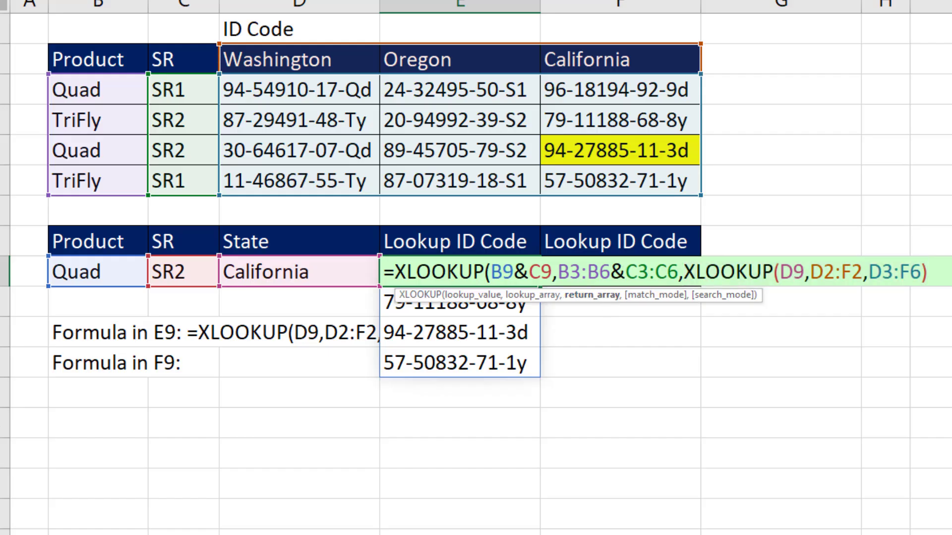
{"action": "type", "text": ")"}
{"action": "key", "text": "Return"}
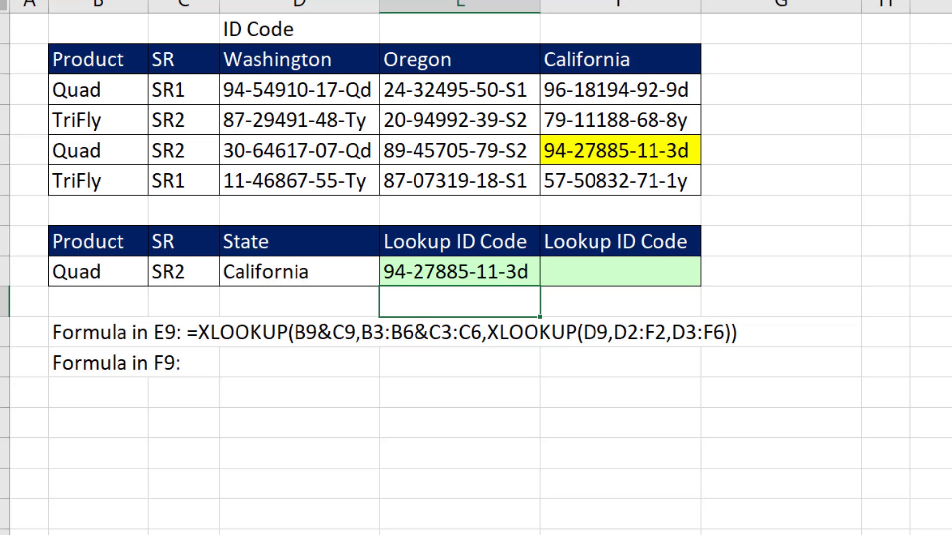
Step: Test the lookup by setting the State in D9 to Washington and the SR in C9 to SR1
{"action": "left_click", "coordinate": [362, 271]}
{"action": "left_click", "coordinate": [386, 279]}
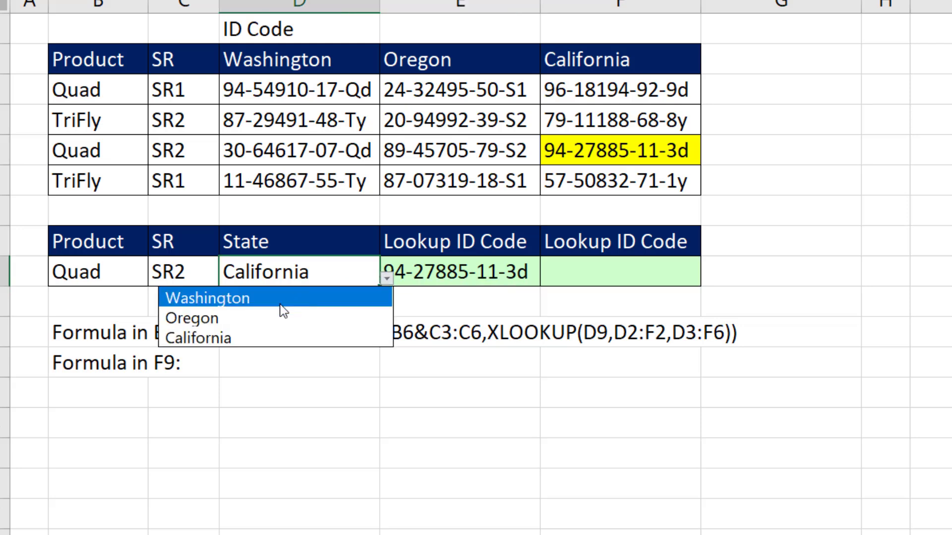
{"action": "left_click", "coordinate": [318, 297]}
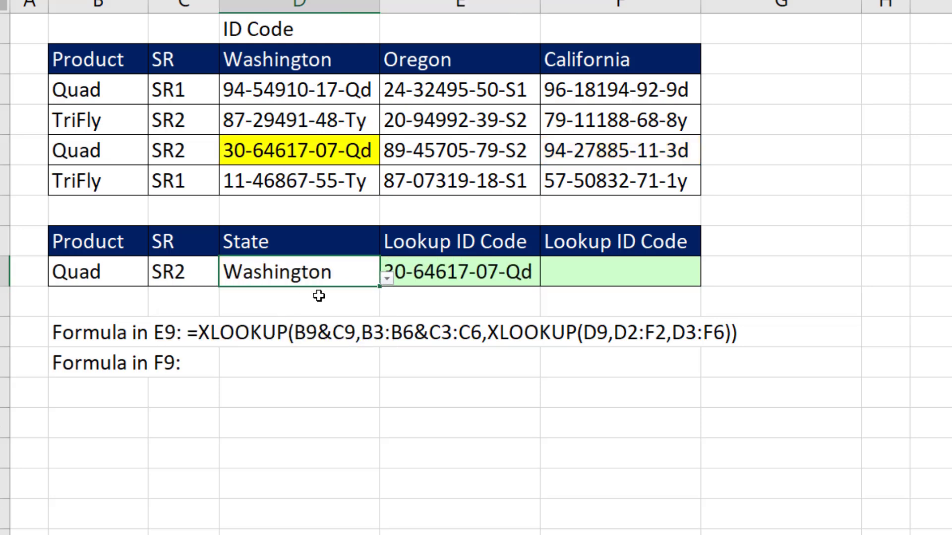
{"action": "left_click", "coordinate": [208, 272]}
{"action": "type", "text": "SR1"}
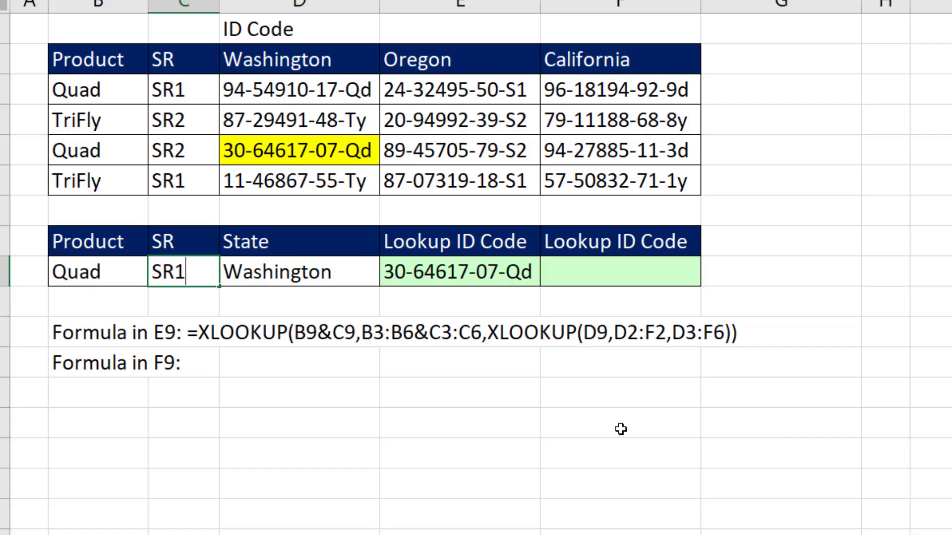
{"action": "key", "text": "Return"}
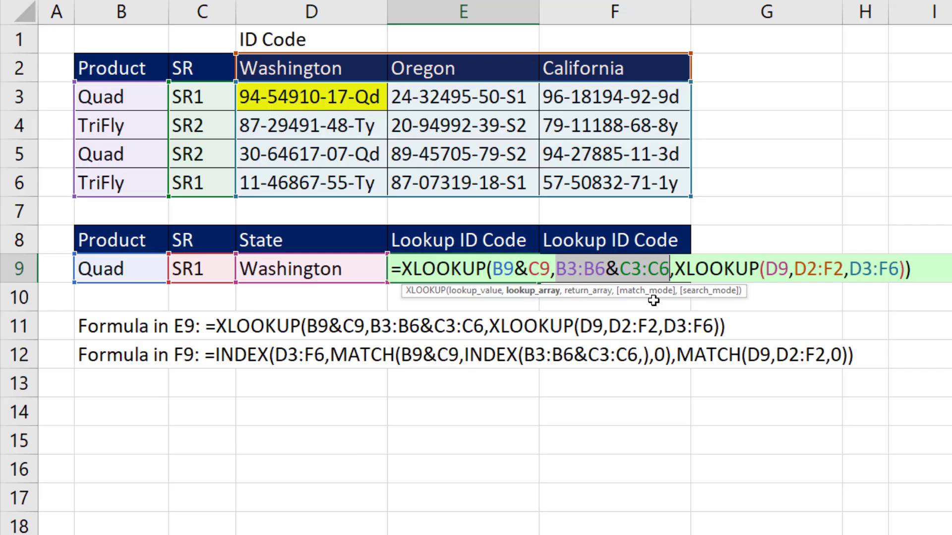
Step: Leave the E9 formula and open the INDEX and MATCH formula in F9 to examine the outer INDEX's array and row_num arguments
{"action": "key", "text": "Return"}
{"action": "left_click", "coordinate": [639, 270]}
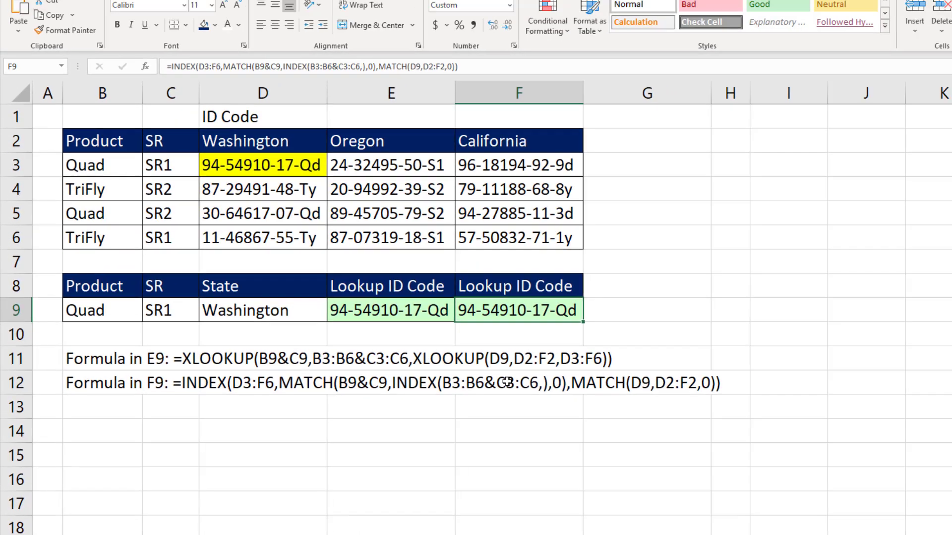
{"action": "double_click", "coordinate": [498, 311]}
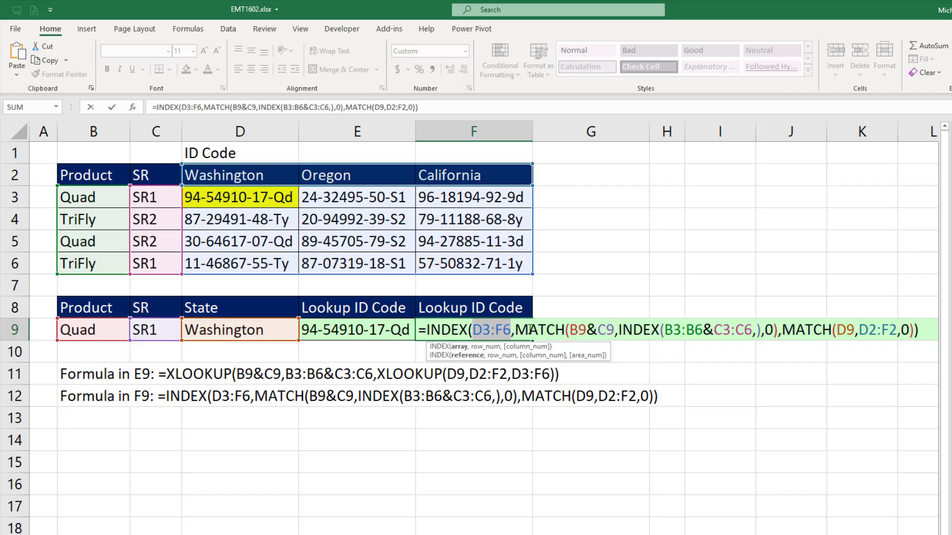
{"action": "left_click", "coordinate": [488, 347]}
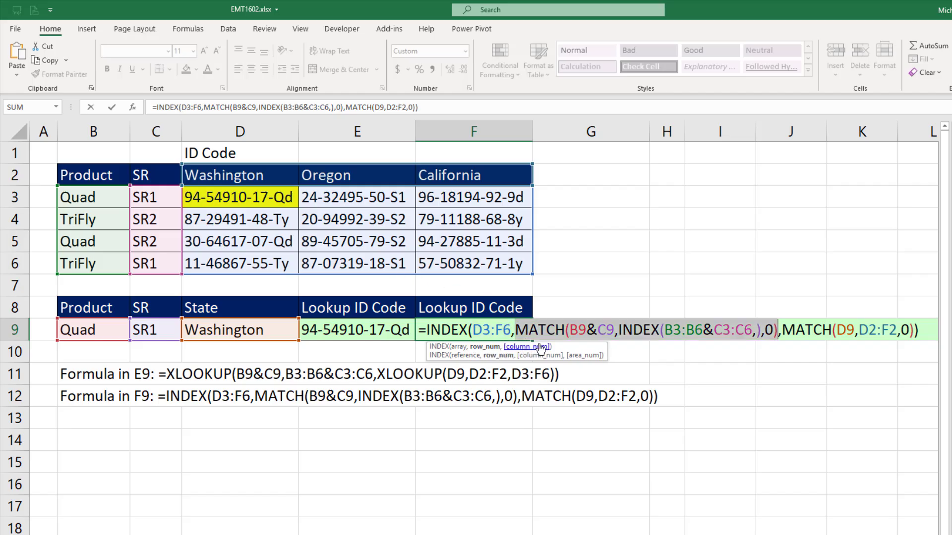
Step: Examine the lookup_value and lookup_array arguments of the first MATCH in the F9 formula
{"action": "left_click", "coordinate": [577, 336]}
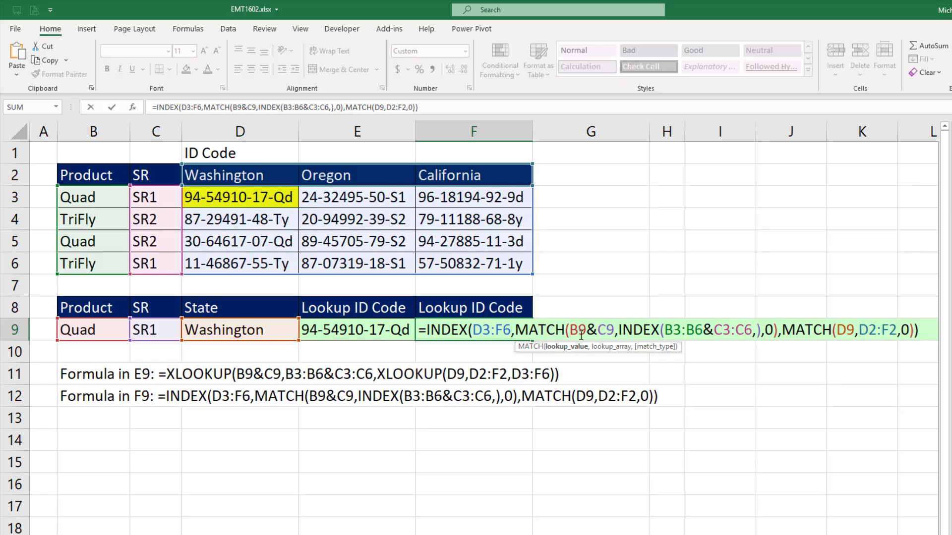
{"action": "left_click", "coordinate": [566, 347]}
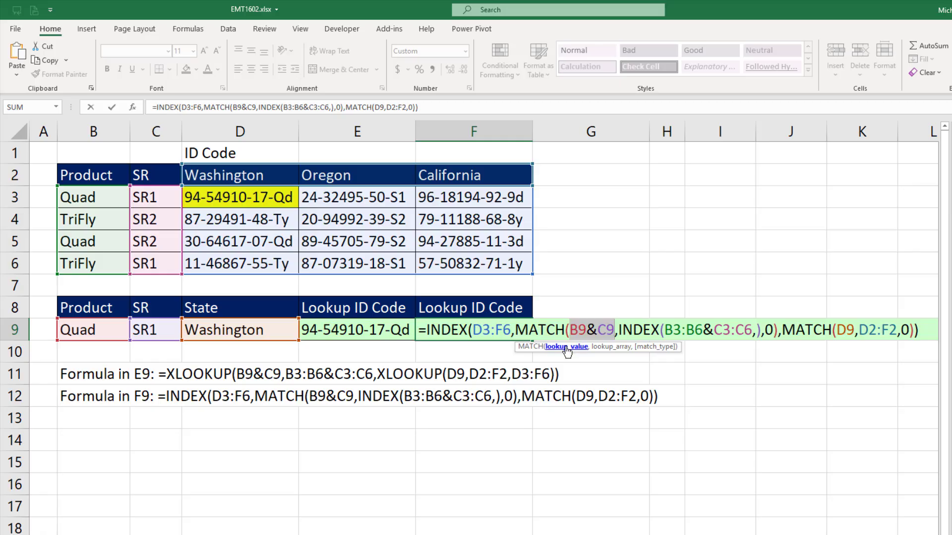
{"action": "left_click", "coordinate": [609, 347]}
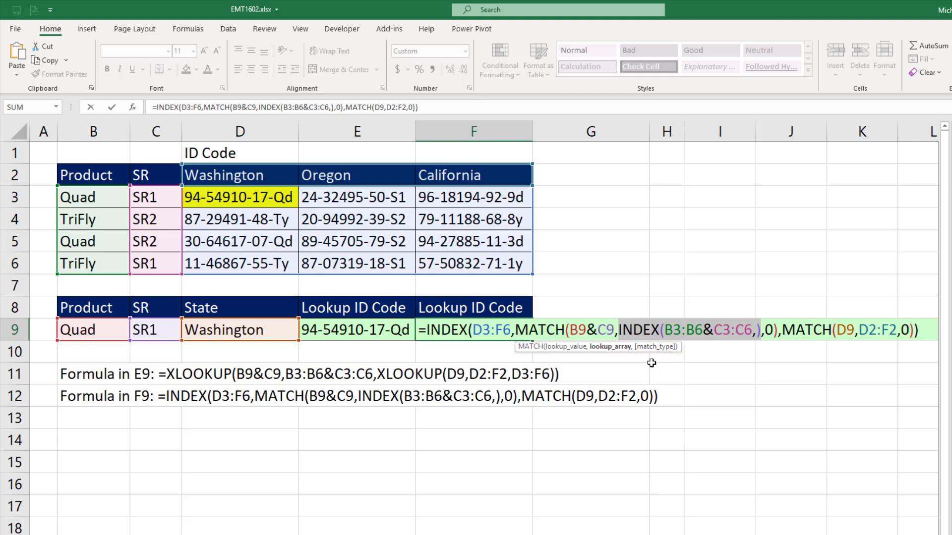
Step: Examine the inner INDEX's array and row_num arguments in F9, and its role as the first MATCH's lookup_array
{"action": "left_click", "coordinate": [752, 331]}
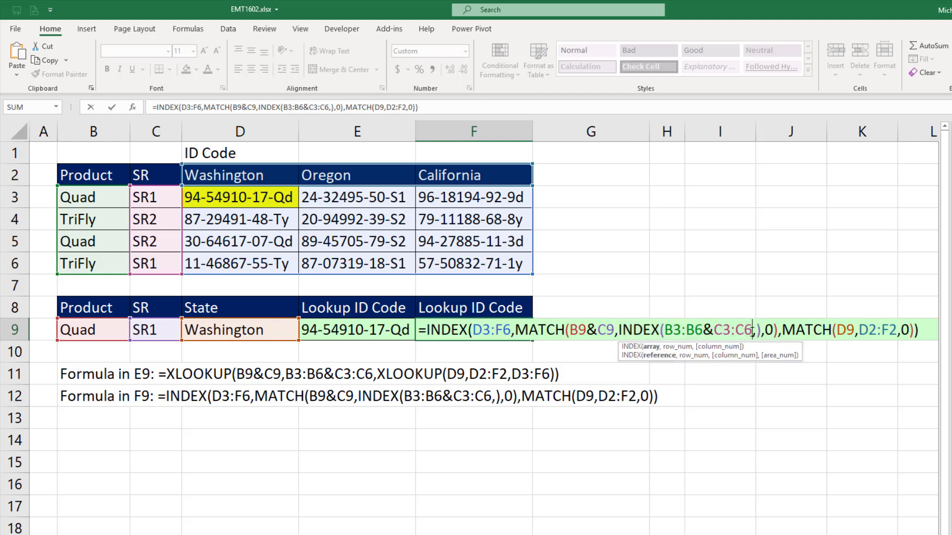
{"action": "left_click", "coordinate": [649, 347]}
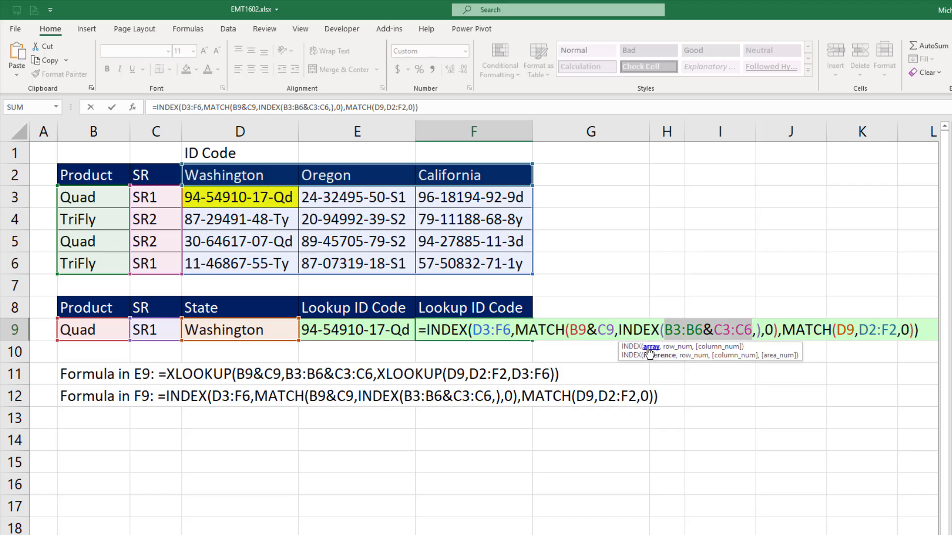
{"action": "left_click", "coordinate": [676, 348]}
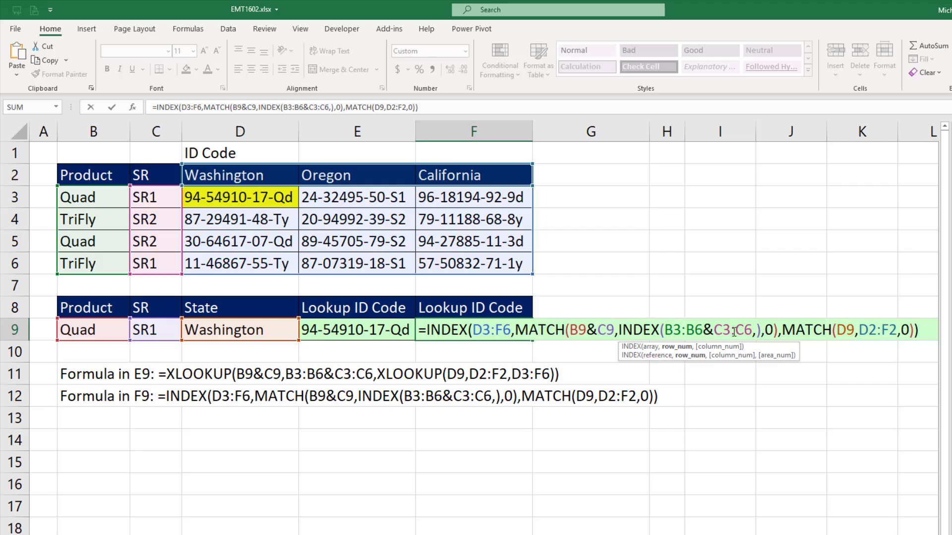
{"action": "left_click", "coordinate": [639, 331]}
{"action": "left_click", "coordinate": [615, 348]}
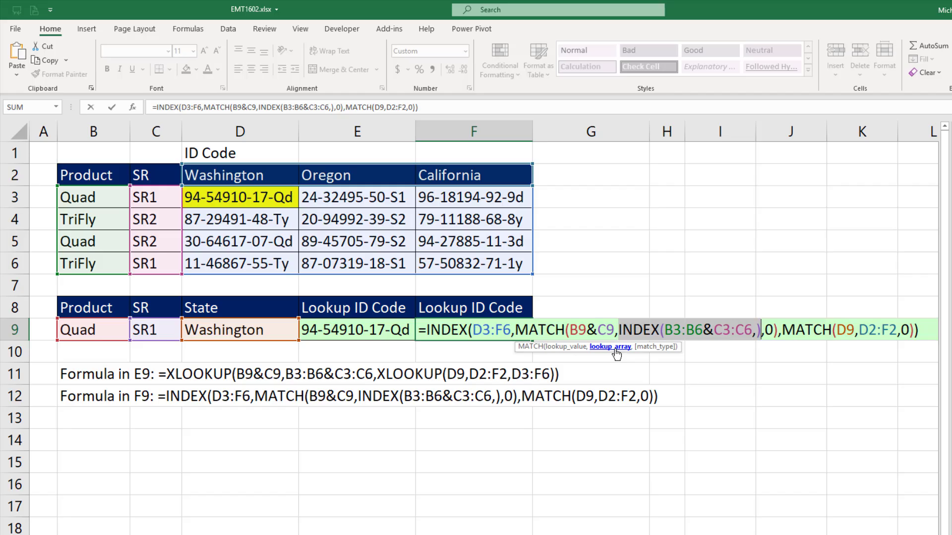
Step: Highlight the two MATCH functions in F9 that serve as the outer INDEX's row_num and column_num arguments
{"action": "left_click", "coordinate": [480, 348]}
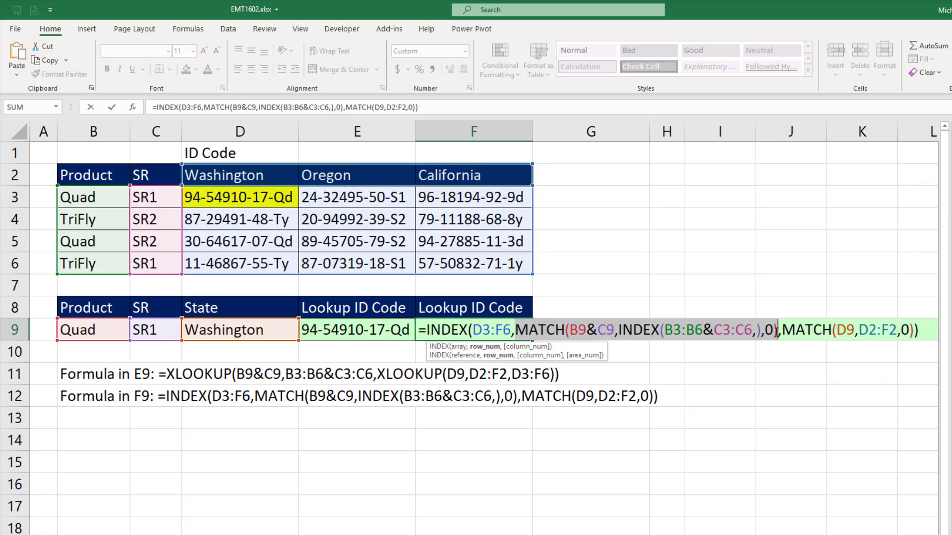
{"action": "left_click", "coordinate": [804, 328]}
{"action": "left_click", "coordinate": [525, 346]}
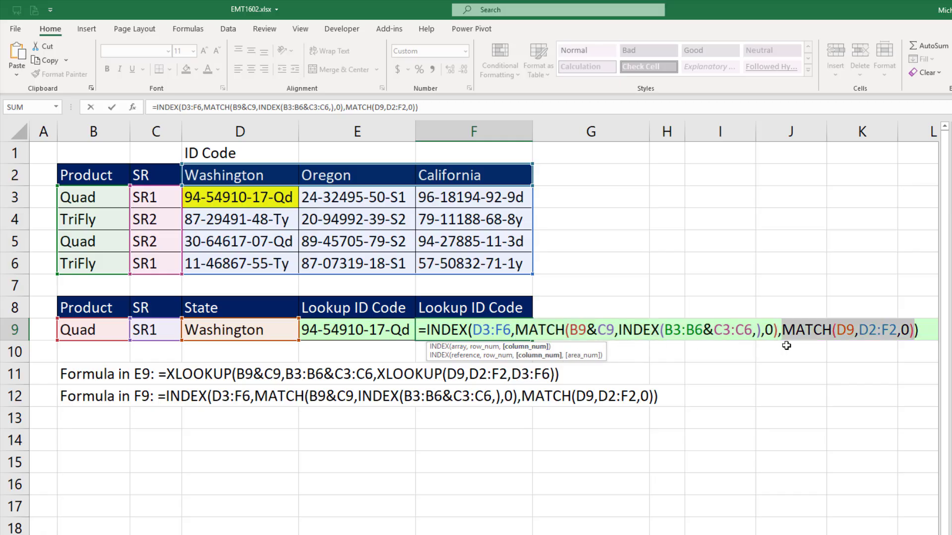